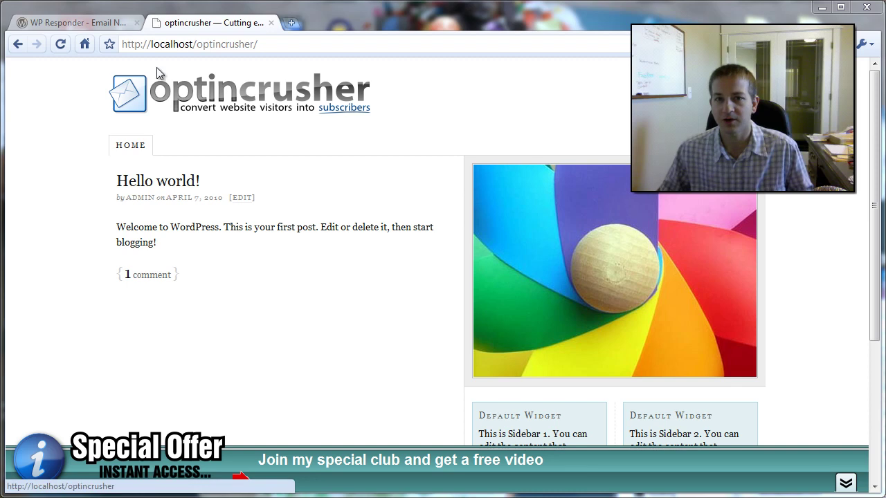
Examine the WP Responder plugin website's home page and its list of features.
{"action": "left_click", "coordinate": [75, 25]}
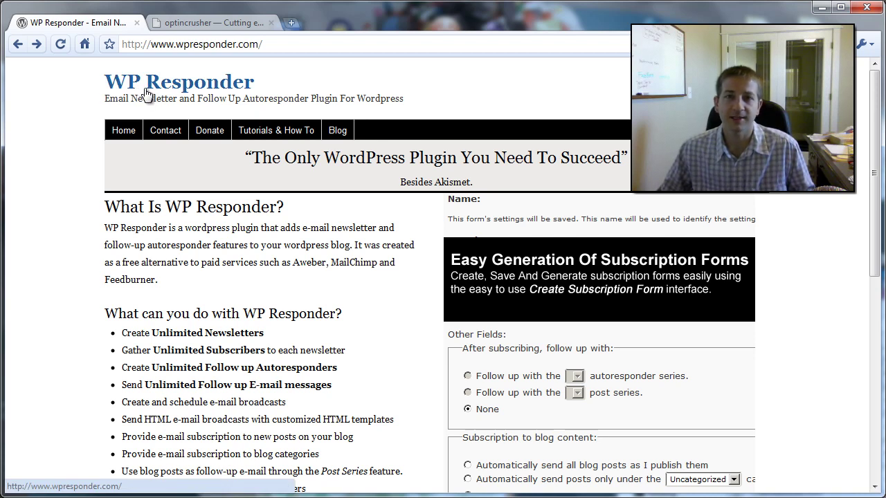
{"action": "left_click", "coordinate": [201, 24]}
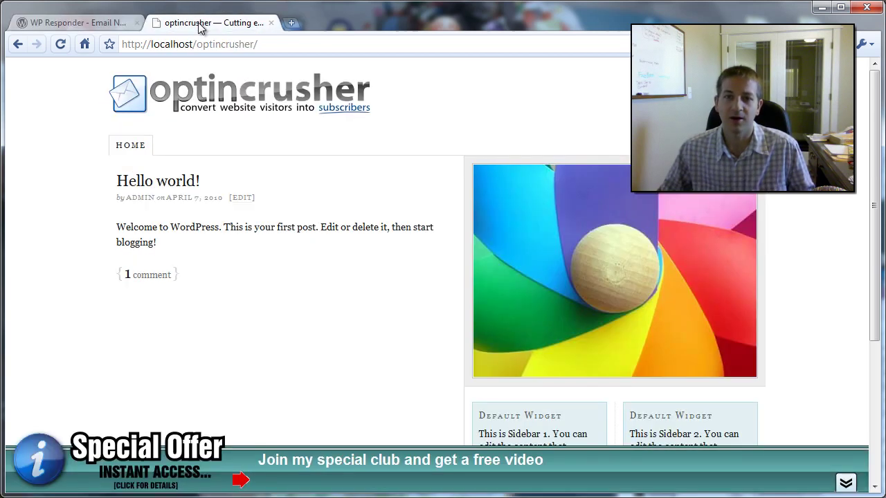
{"action": "left_click", "coordinate": [113, 24]}
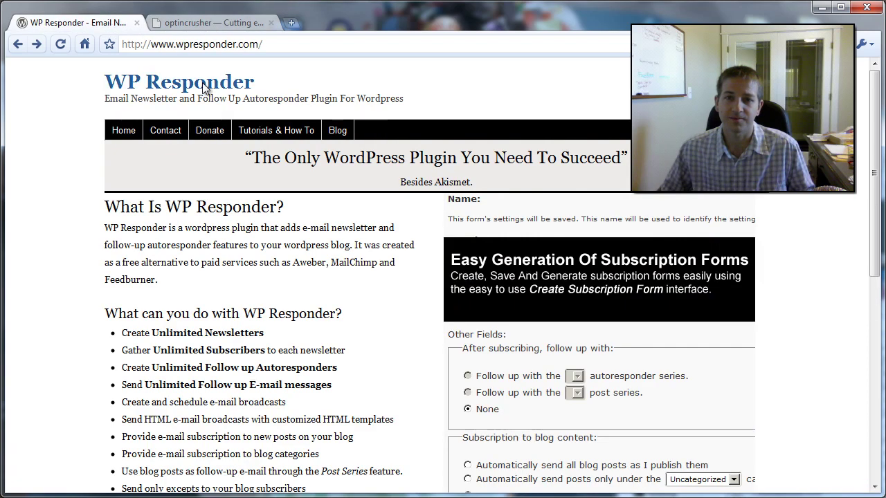
{"action": "scroll", "coordinate": [269, 257], "scroll_direction": "down", "scroll_amount": 2}
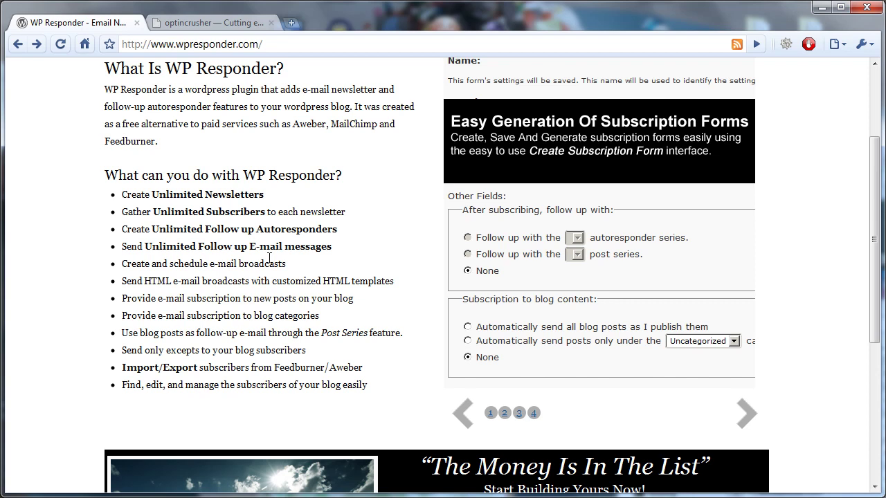
{"action": "scroll", "coordinate": [269, 257], "scroll_direction": "up", "scroll_amount": 2}
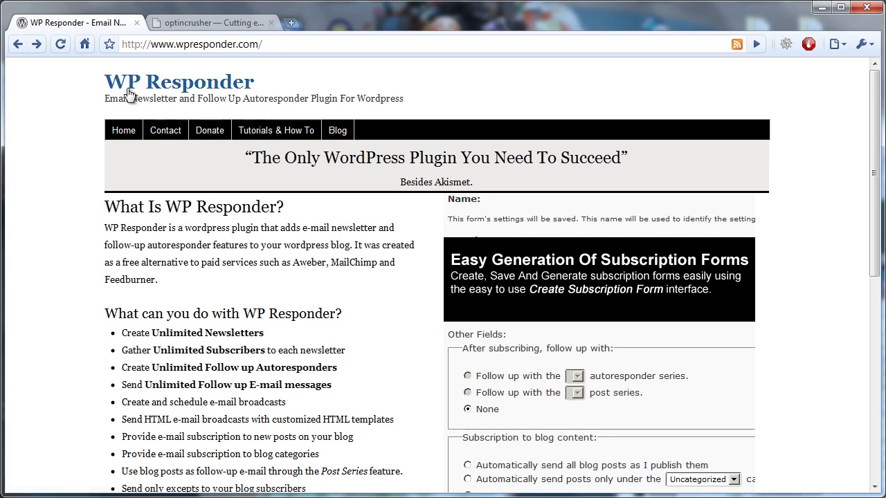
Switch to the local optincrusher site and open its WordPress admin dashboard at localhost/optincrusher/wp-admin/.
{"action": "left_click", "coordinate": [215, 20]}
{"action": "left_click", "coordinate": [267, 43]}
{"action": "left_click", "coordinate": [296, 44]}
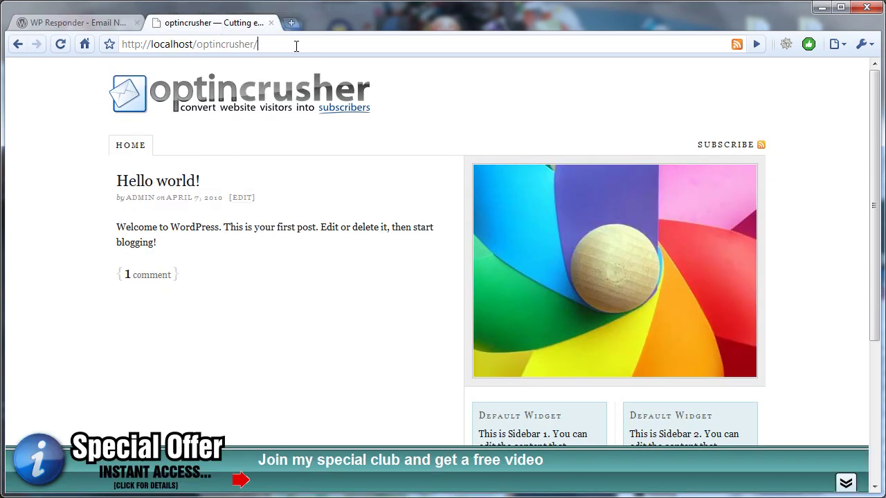
{"action": "type", "text": "w"}
{"action": "key", "text": "Return"}
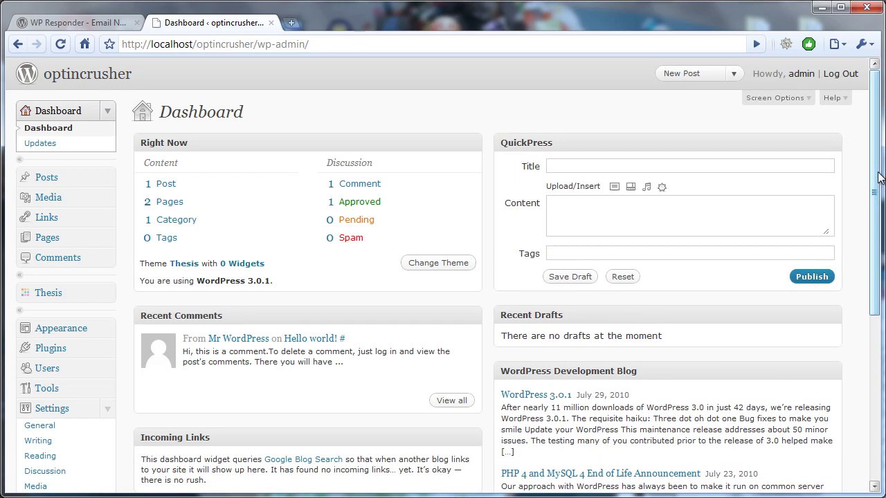
Open the Newsletters subscription forms and start creating a new form.
{"action": "left_click_drag", "start_coordinate": [878, 178], "coordinate": [877, 344]}
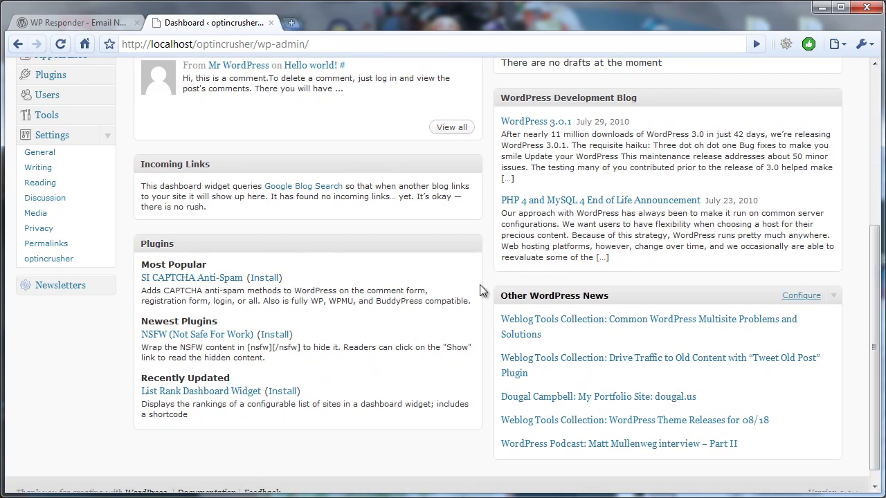
{"action": "left_click", "coordinate": [109, 287]}
{"action": "scroll", "coordinate": [126, 284], "scroll_direction": "down", "scroll_amount": 1}
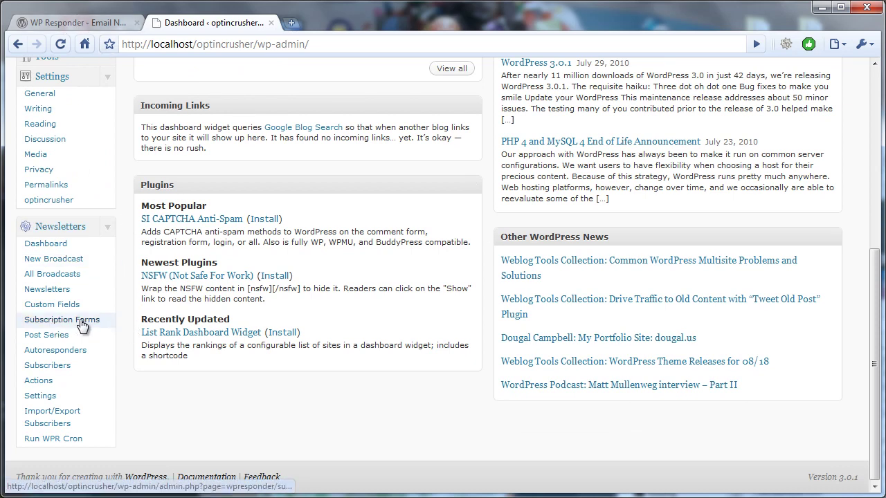
{"action": "left_click", "coordinate": [81, 322]}
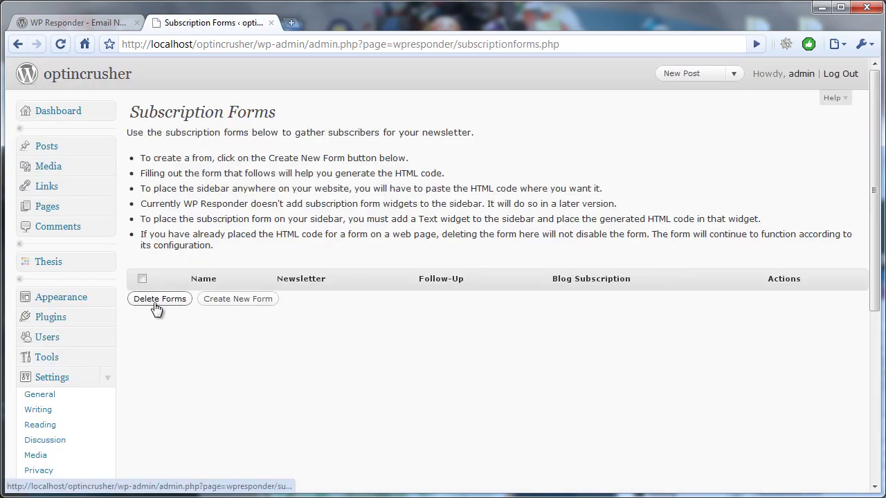
{"action": "left_click", "coordinate": [238, 299]}
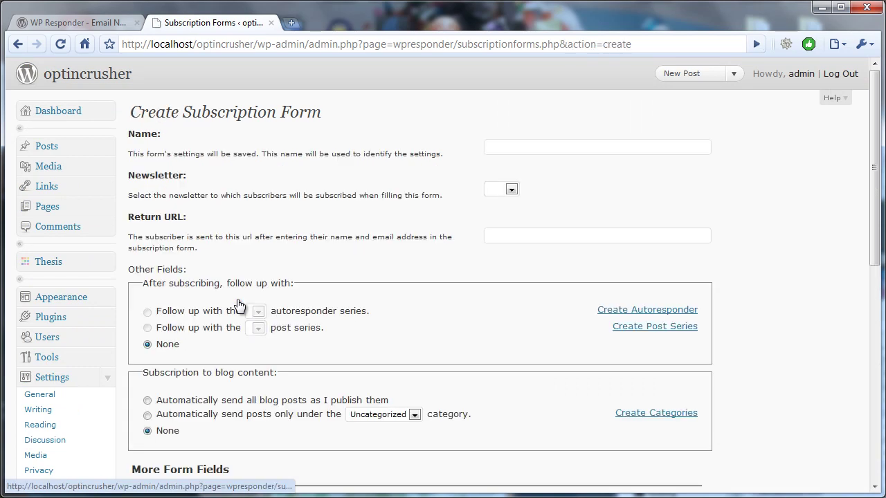
{"action": "left_click", "coordinate": [524, 151]}
{"action": "type", "text": "test"}
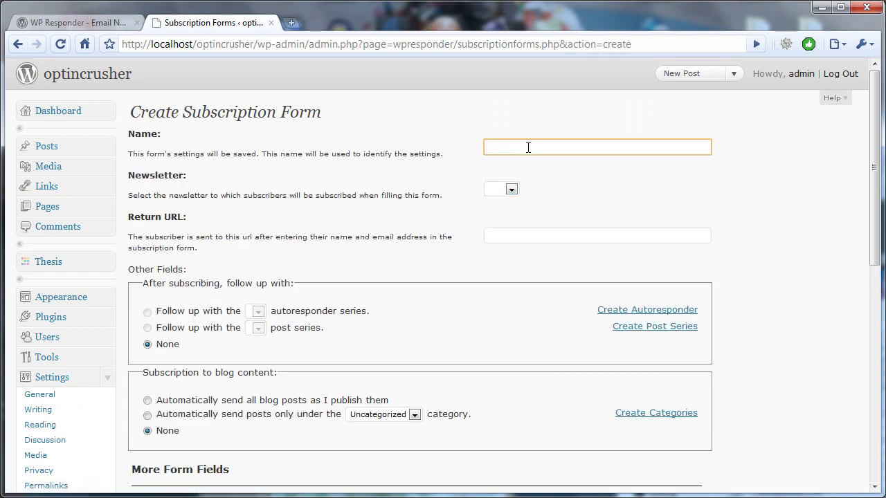
{"action": "left_click", "coordinate": [495, 193]}
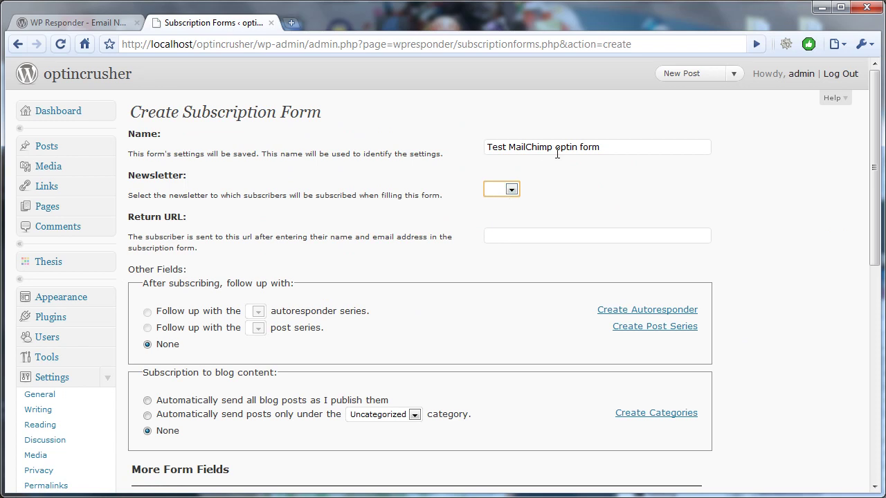
{"action": "left_click_drag", "start_coordinate": [509, 147], "coordinate": [653, 147]}
{"action": "type", "text": "fo"}
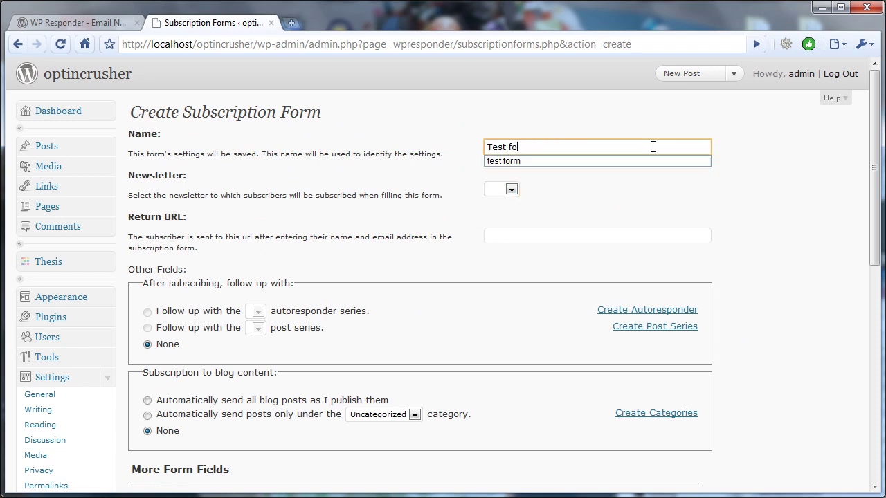
{"action": "key", "text": "Tab"}
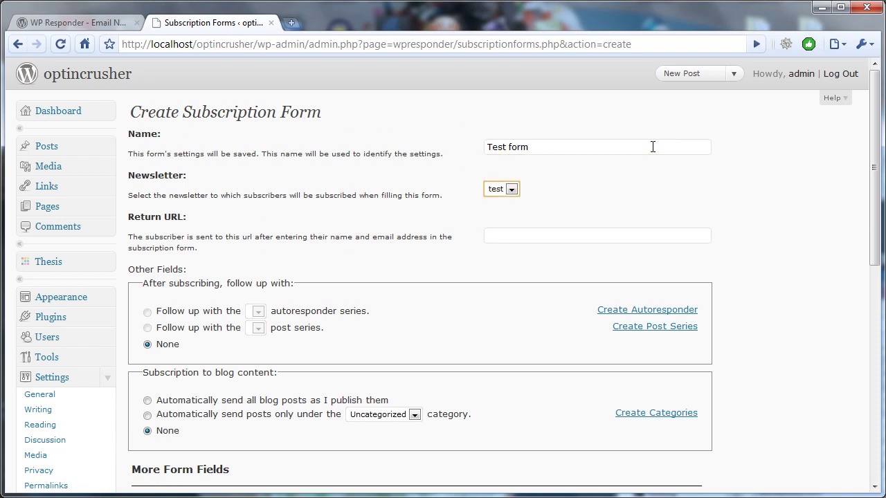
{"action": "left_click", "coordinate": [539, 238]}
{"action": "left_click", "coordinate": [561, 259]}
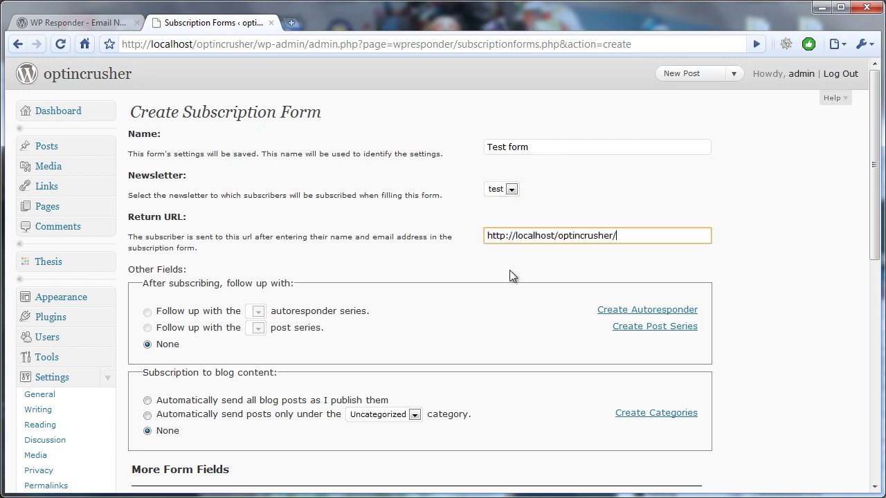
Create the subscription form with its default follow-up options and e-mail messages, and generate its HTML code.
{"action": "scroll", "coordinate": [235, 332], "scroll_direction": "down", "scroll_amount": 7}
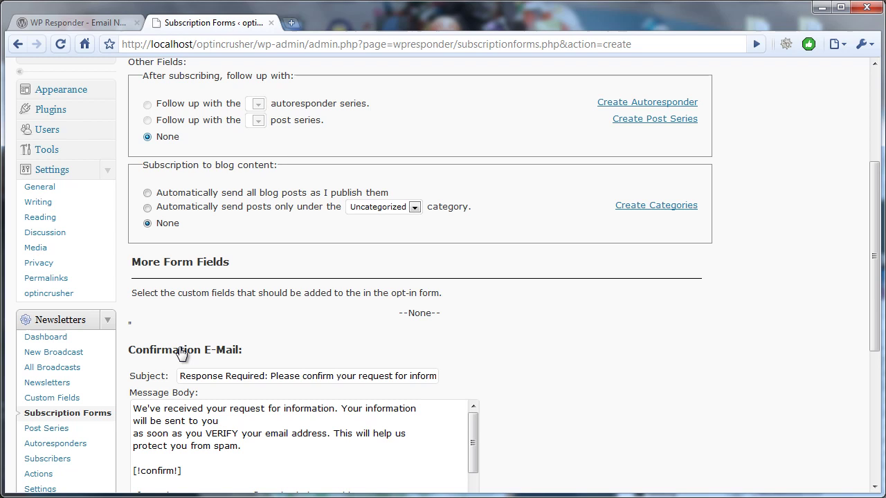
{"action": "scroll", "coordinate": [360, 394], "scroll_direction": "down", "scroll_amount": 1}
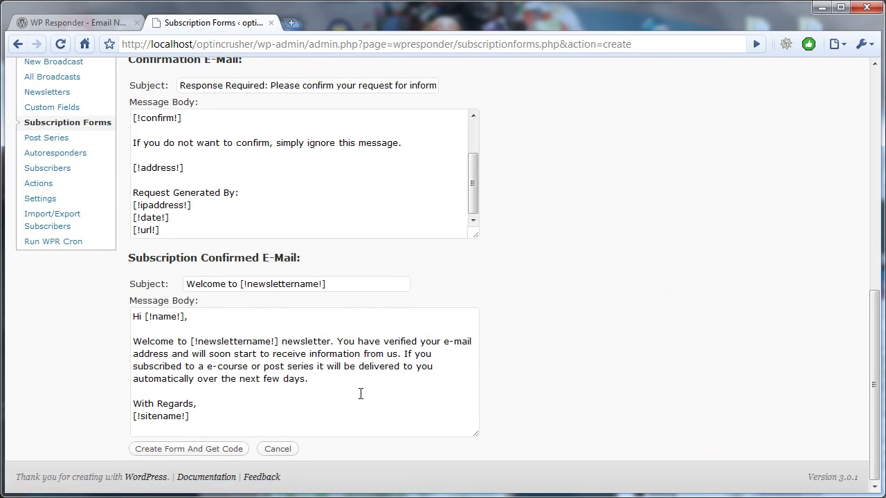
{"action": "left_click", "coordinate": [202, 452]}
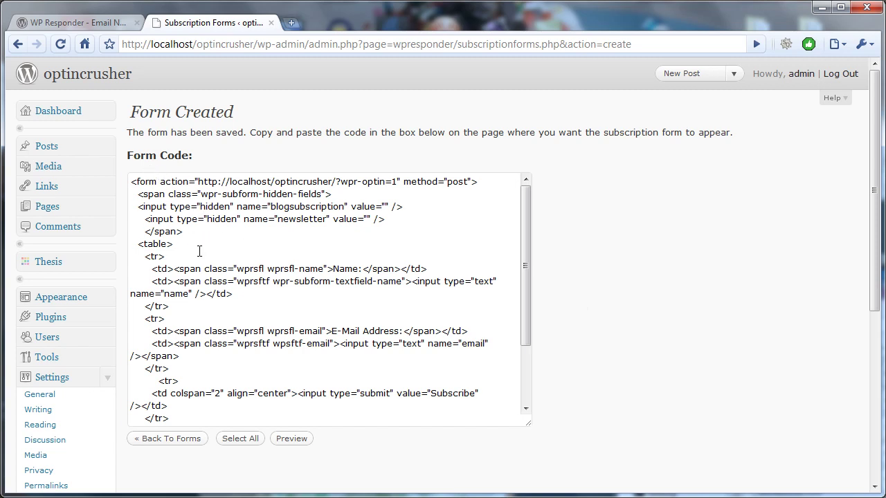
Copy the complete generated HTML form code.
{"action": "left_click", "coordinate": [200, 252]}
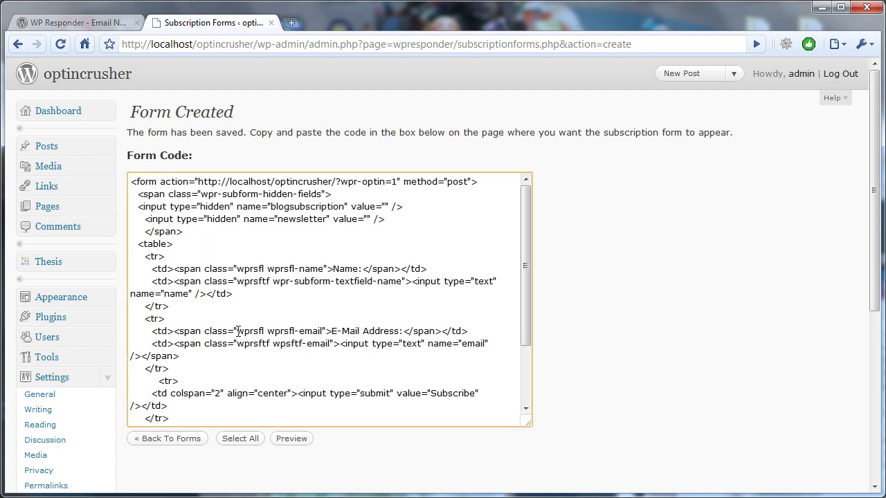
{"action": "key", "text": "ctrl+a"}
{"action": "right_click", "coordinate": [231, 294]}
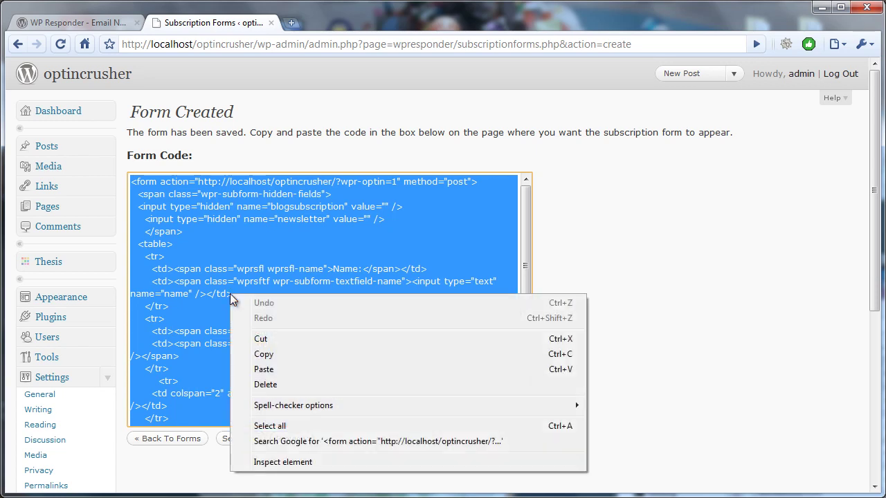
{"action": "left_click", "coordinate": [272, 353]}
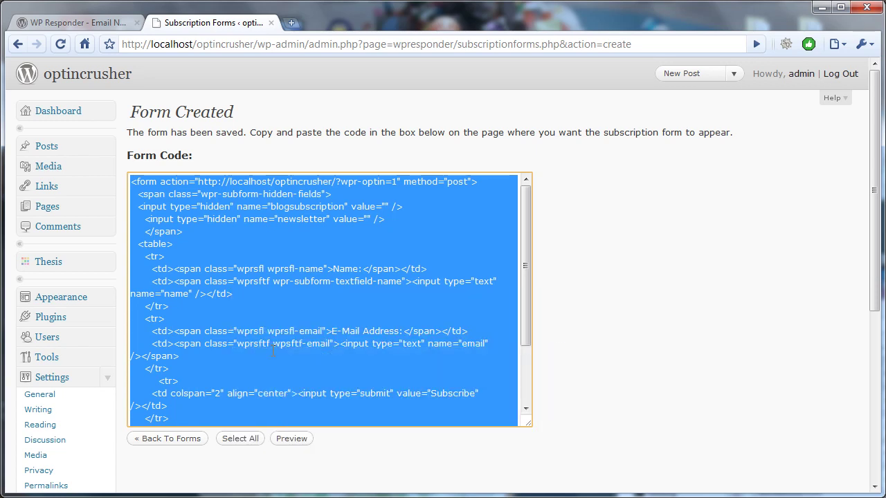
Open the optincrusher plugin settings and paste the copied code as the optin form under Optin form details.
{"action": "scroll", "coordinate": [164, 326], "scroll_direction": "down", "scroll_amount": 5}
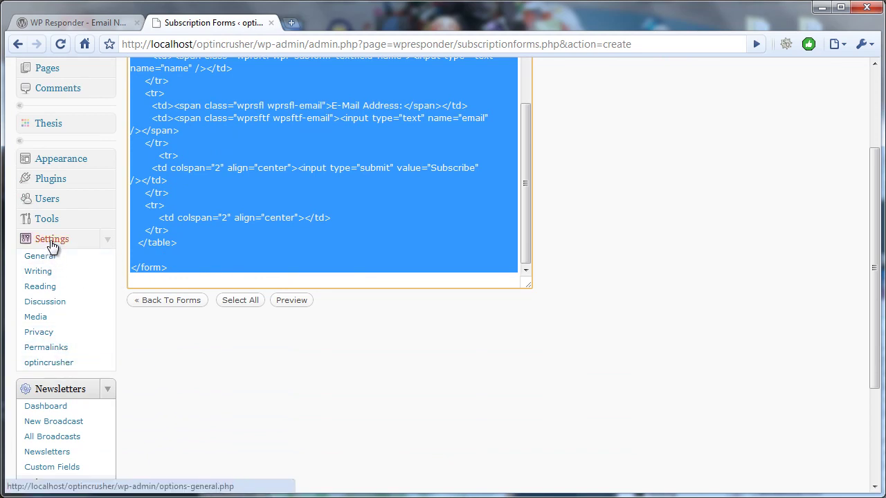
{"action": "left_click", "coordinate": [63, 370]}
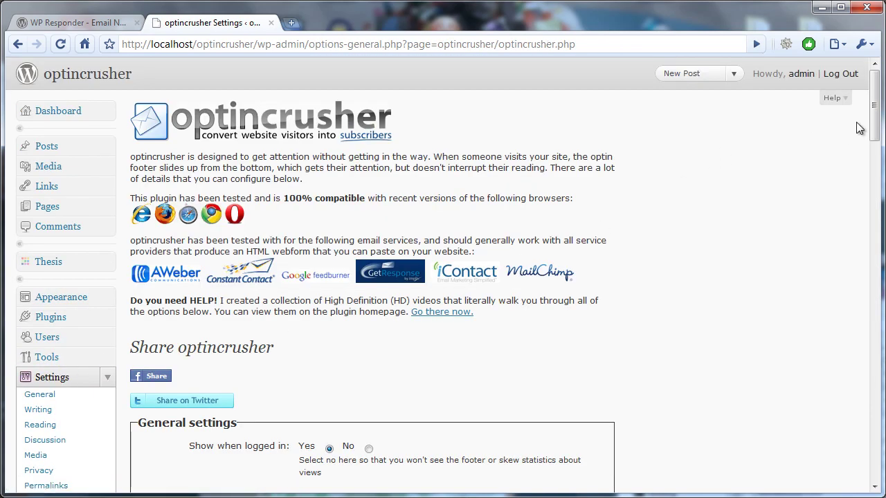
{"action": "left_click_drag", "start_coordinate": [875, 105], "coordinate": [781, 396]}
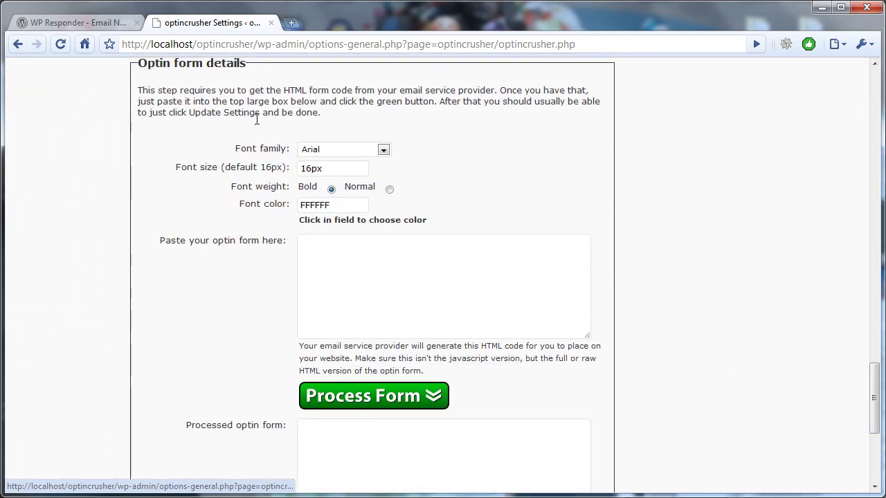
{"action": "left_click", "coordinate": [309, 251]}
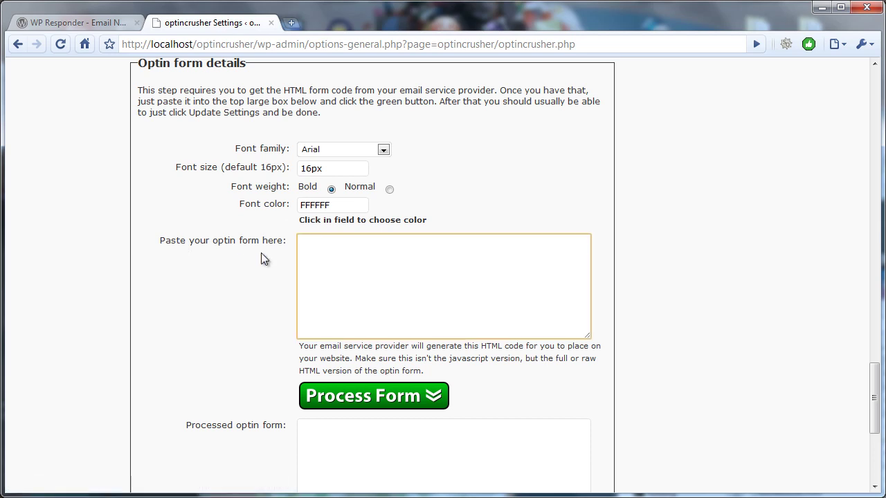
{"action": "key", "text": "ctrl+v"}
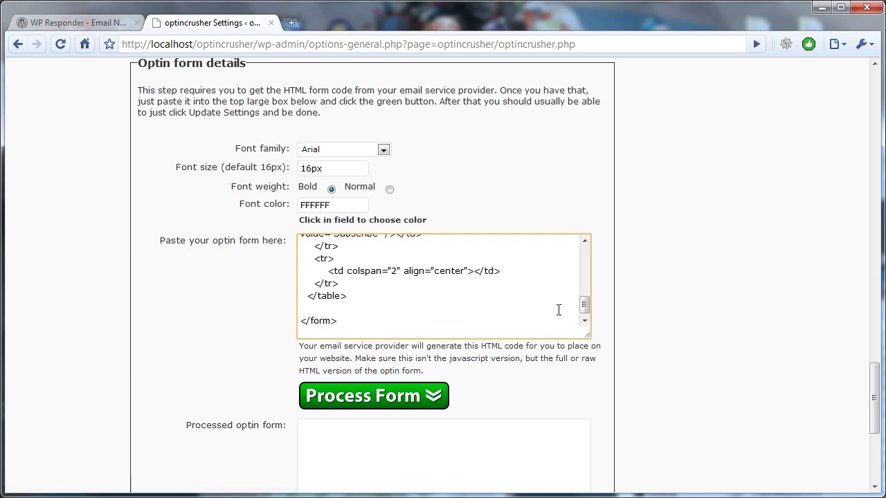
{"action": "left_click_drag", "start_coordinate": [585, 305], "coordinate": [593, 322]}
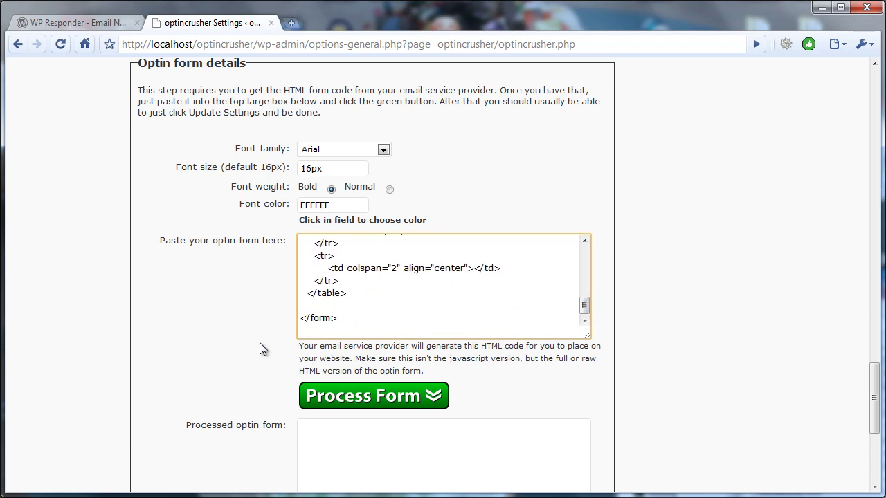
Process the pasted optin form and save all settings, checking the resulting footer on the site's home page.
{"action": "scroll", "coordinate": [249, 352], "scroll_direction": "down", "scroll_amount": 1}
{"action": "left_click", "coordinate": [354, 338]}
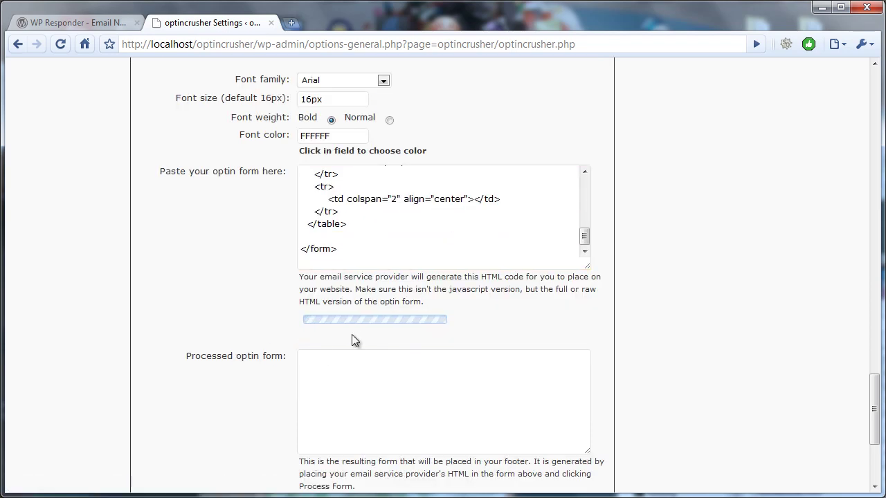
{"action": "scroll", "coordinate": [352, 340], "scroll_direction": "down", "scroll_amount": 3}
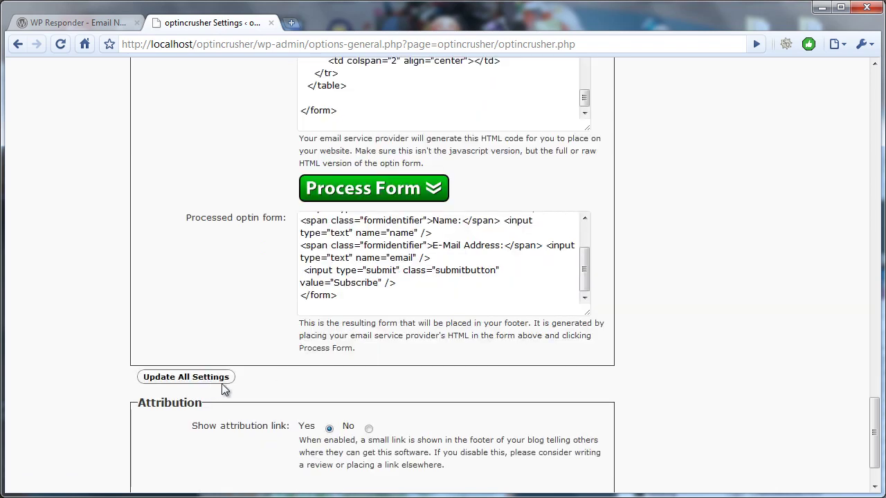
{"action": "left_click", "coordinate": [210, 380]}
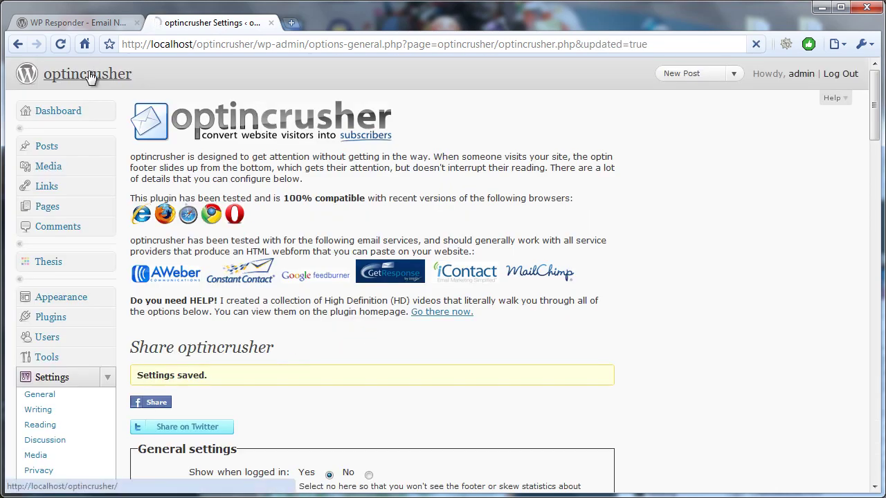
{"action": "left_click", "coordinate": [89, 79]}
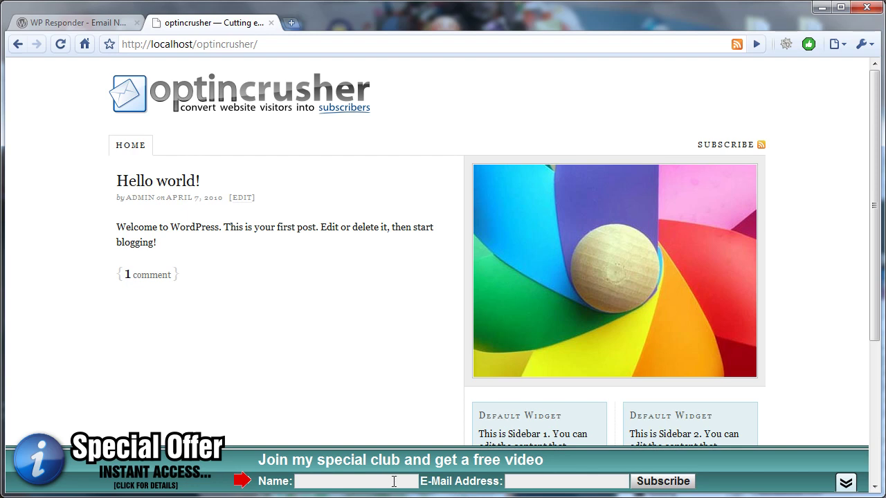
Return to the optincrusher settings and change the labels in the processed optin form code to "Name" and "Email", without colons.
{"action": "left_click", "coordinate": [18, 44]}
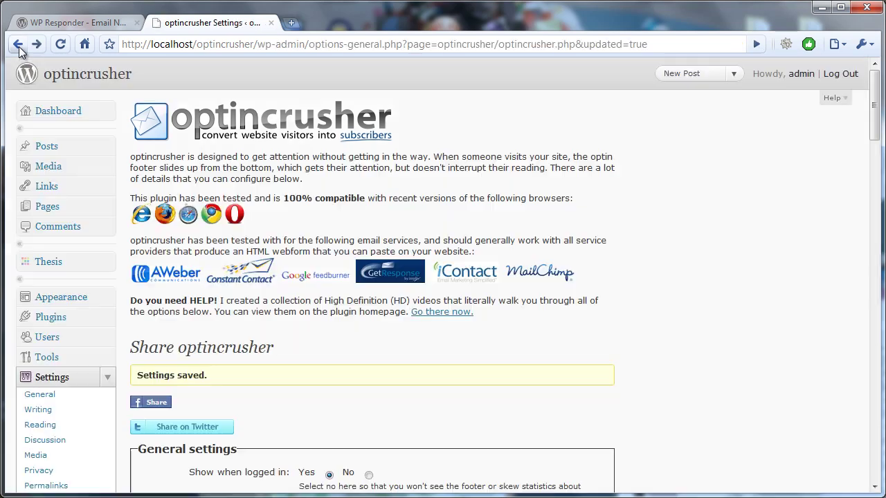
{"action": "left_click_drag", "start_coordinate": [875, 111], "coordinate": [873, 432]}
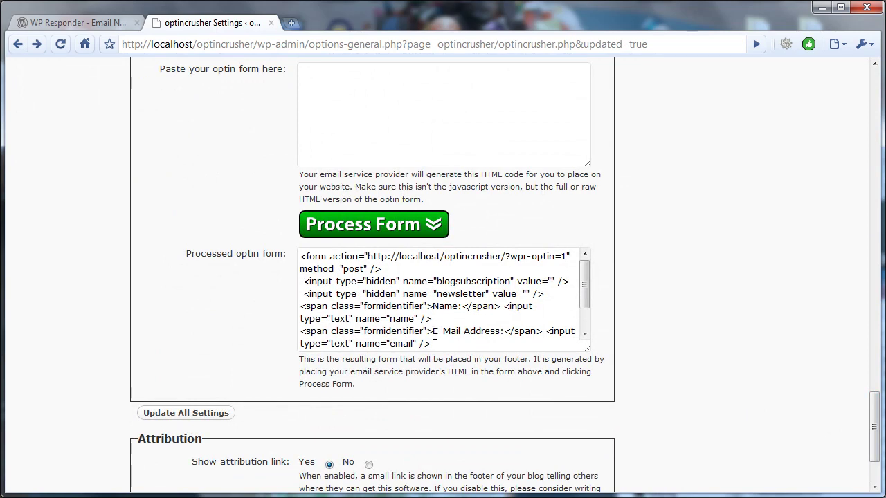
{"action": "left_click", "coordinate": [445, 332]}
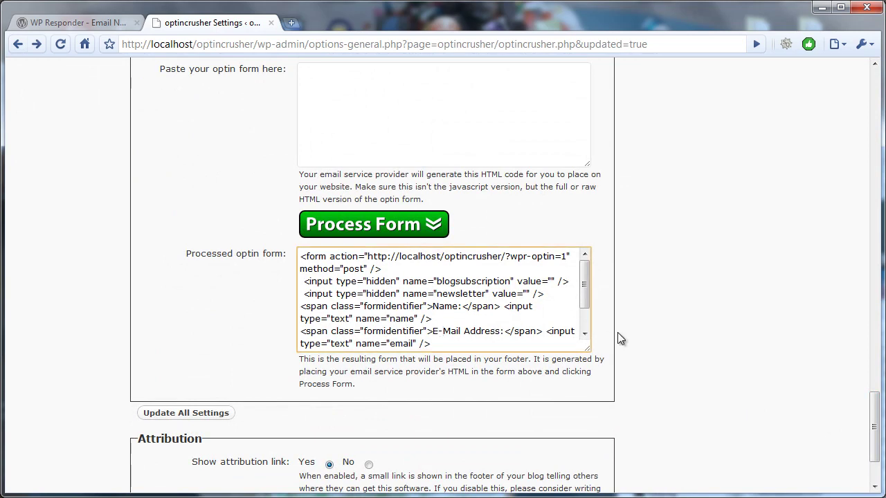
{"action": "key", "text": "BackSpace"}
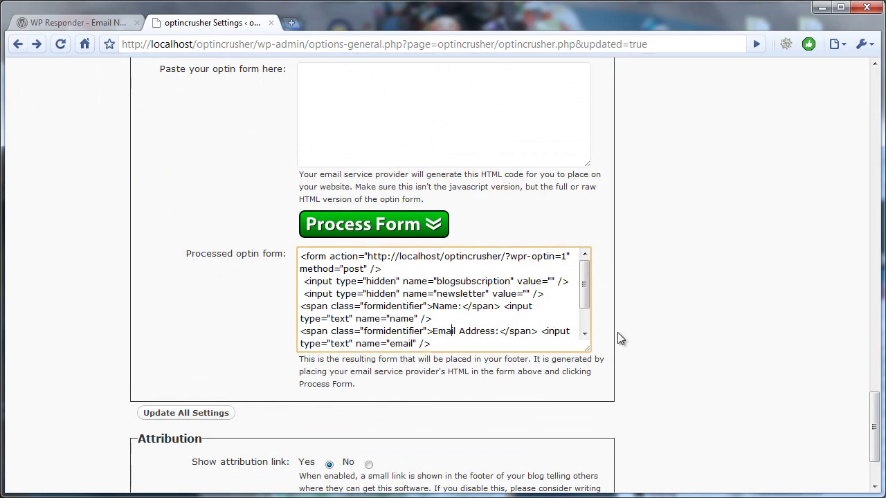
{"action": "key", "text": "Right"}
{"action": "key", "text": "ctrl+shift+Right"}
{"action": "key", "text": "Delete"}
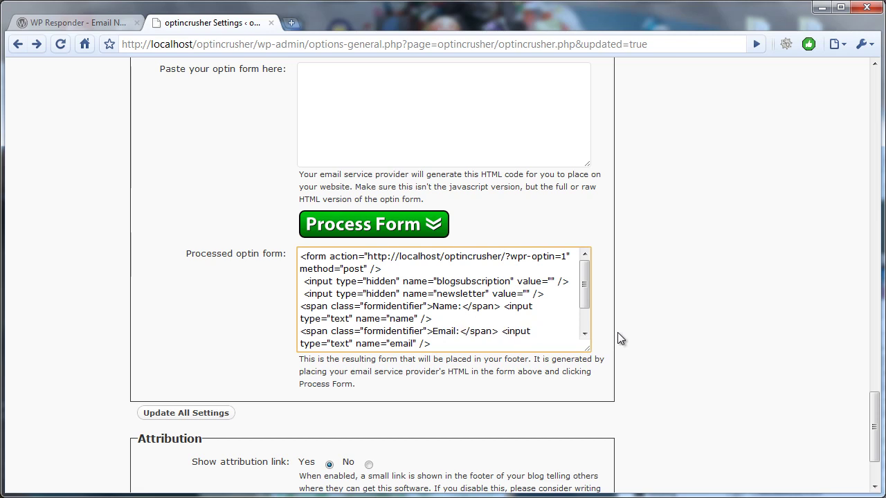
{"action": "key", "text": "Delete"}
{"action": "key", "text": "Delete"}
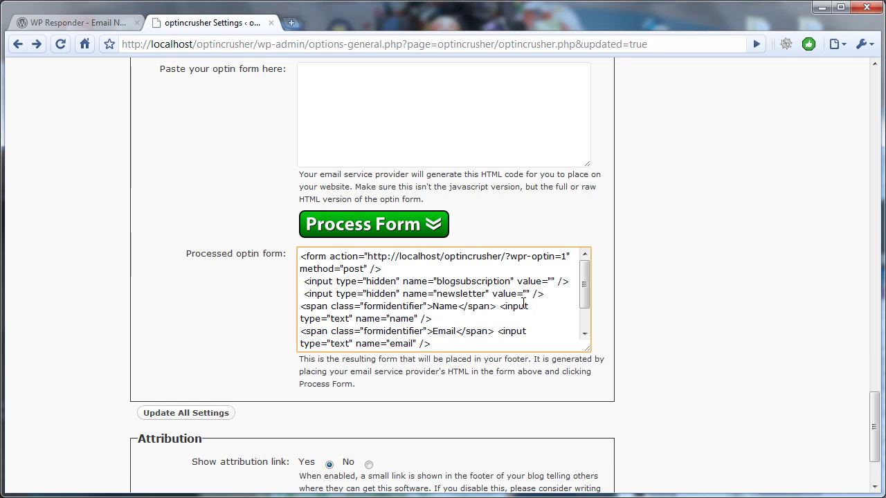
Change the submit button's value in the processed optin form code to "Join Now".
{"action": "scroll", "coordinate": [583, 295], "scroll_direction": "down", "scroll_amount": 1}
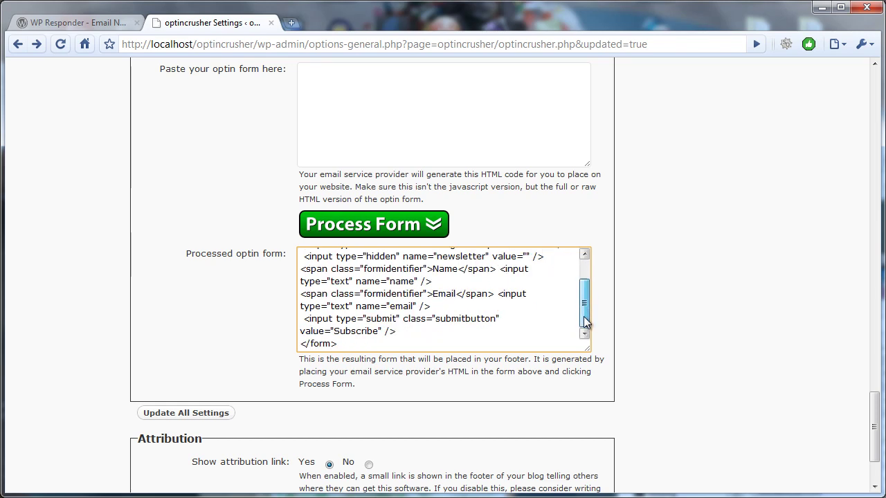
{"action": "double_click", "coordinate": [352, 331]}
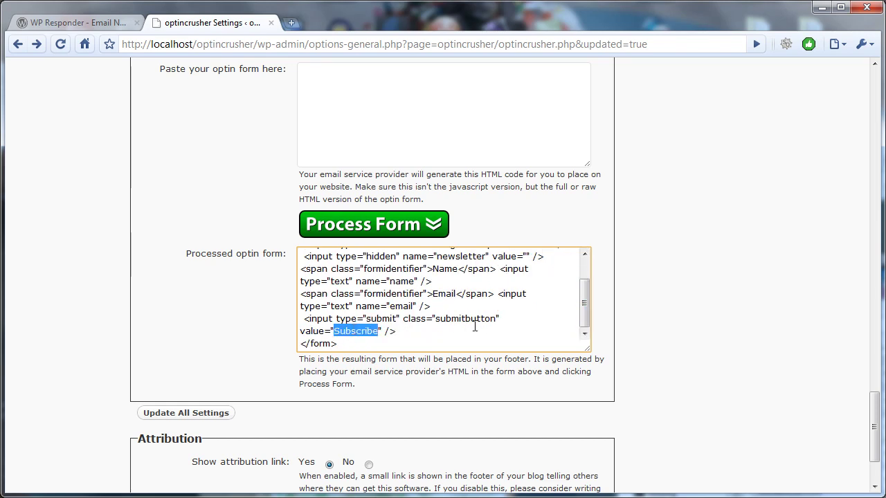
{"action": "type", "text": "Join"}
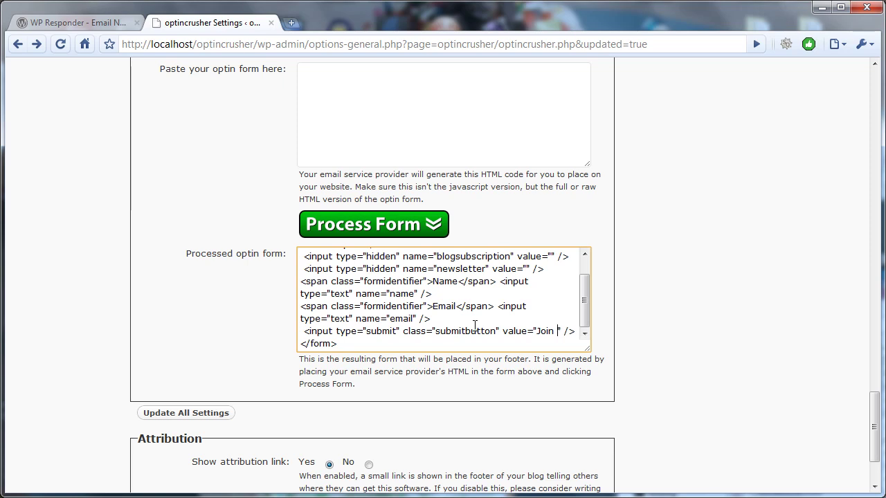
{"action": "type", "text": " Now"}
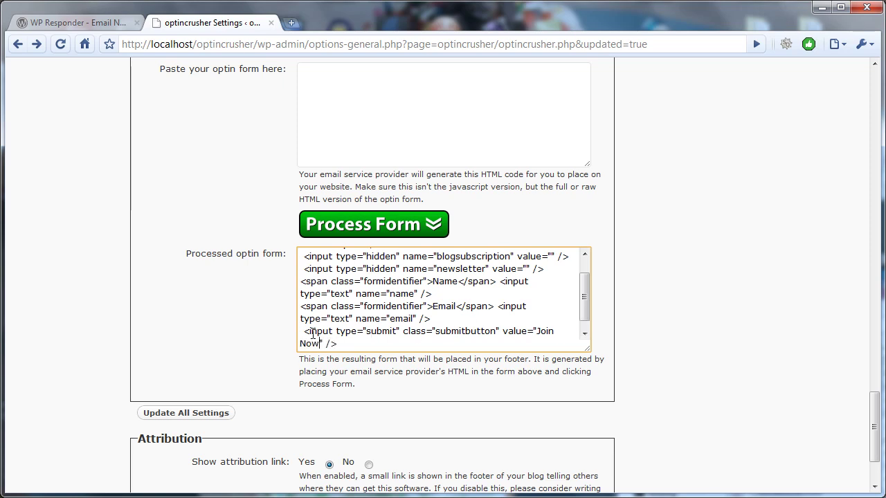
{"action": "double_click", "coordinate": [383, 333]}
{"action": "scroll", "coordinate": [569, 314], "scroll_direction": "down", "scroll_amount": 1}
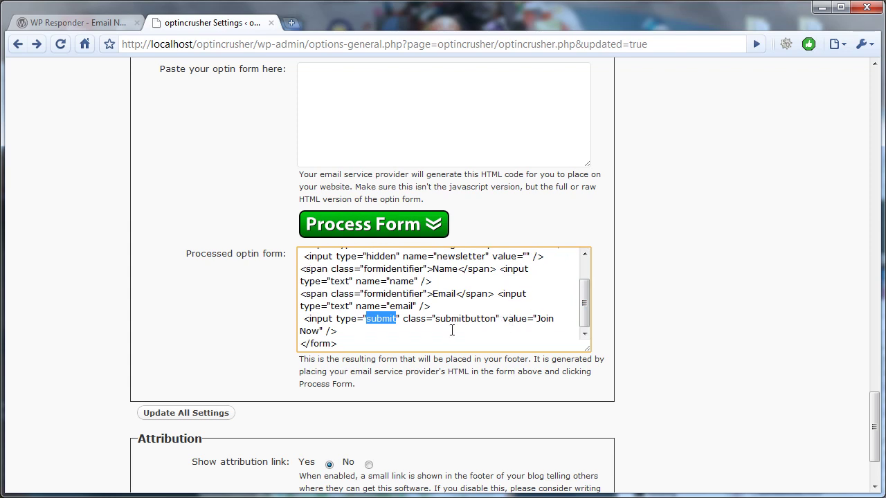
Save all optincrusher settings and check the footer on the site's home page, finishing on the open WP Responder website.
{"action": "left_click", "coordinate": [185, 413]}
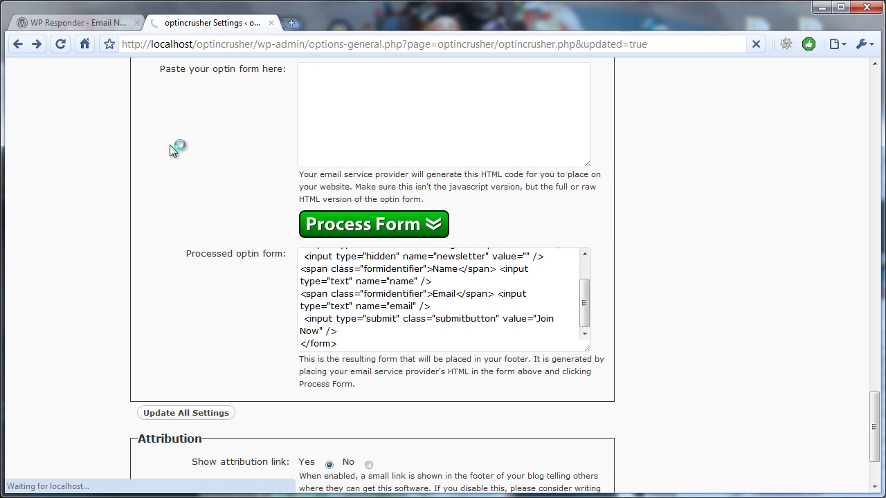
{"action": "left_click", "coordinate": [104, 86]}
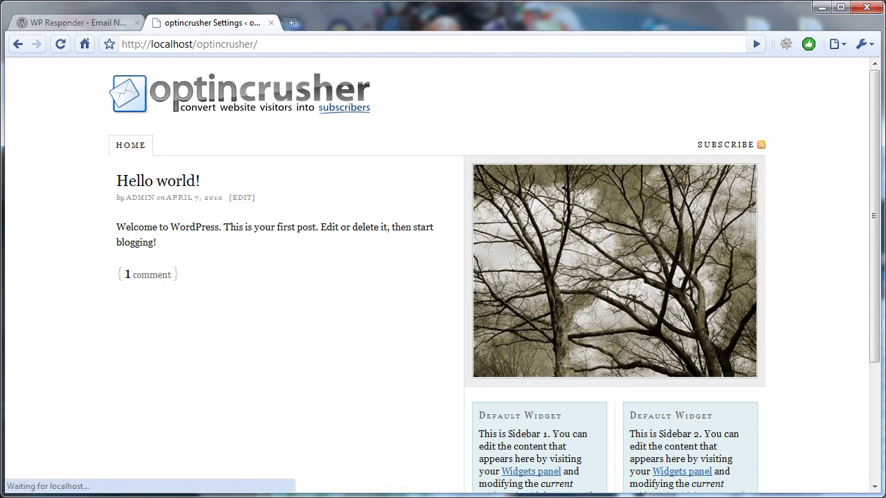
{"action": "scroll", "coordinate": [495, 251], "scroll_direction": "down", "scroll_amount": 3}
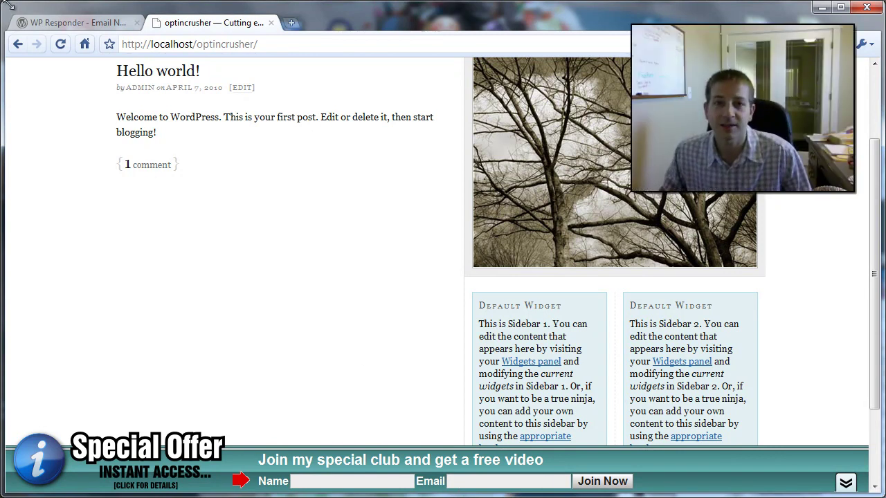
{"action": "left_click", "coordinate": [66, 23]}
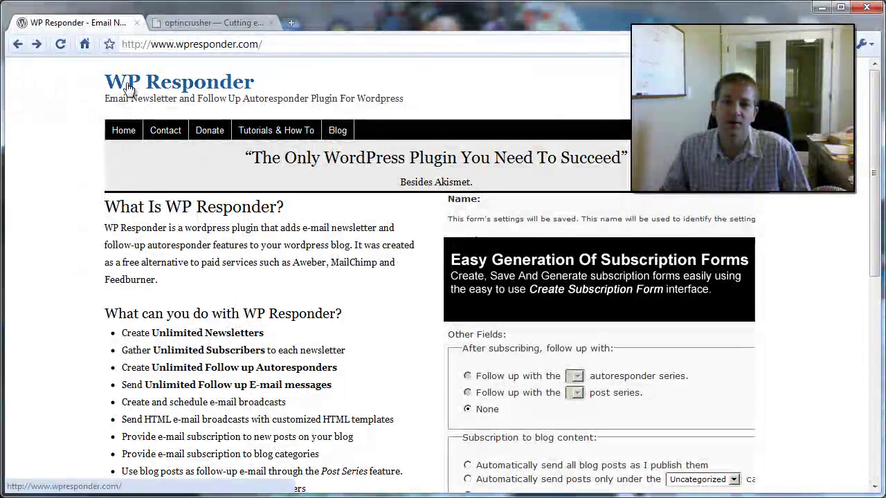